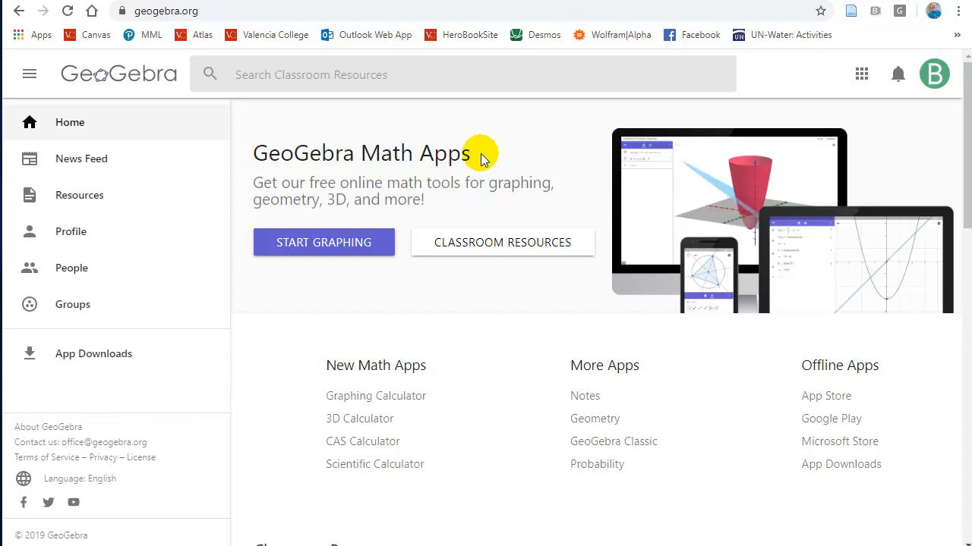
# Open the Graphing Calculator to view its workspace, and return to the GeoGebra home page.
pyautogui.click(324, 245)
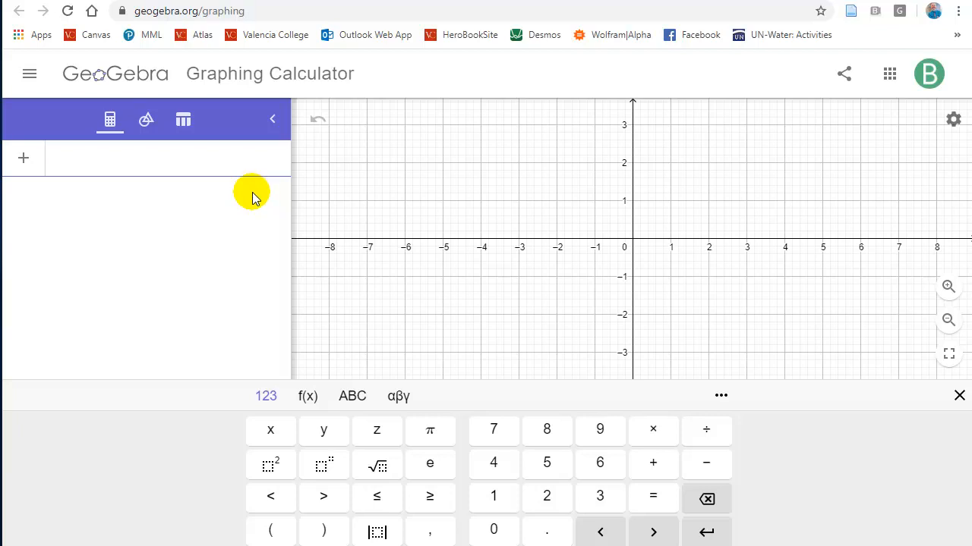
pyautogui.click(101, 76)
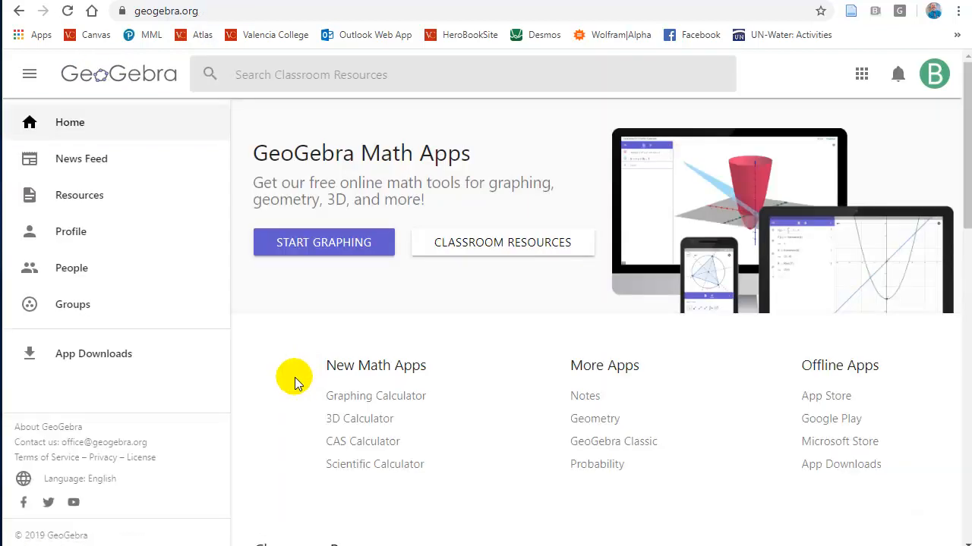
# Open the 3D Calculator and enter the plane equation x + y + z = 1.
pyautogui.click(361, 420)
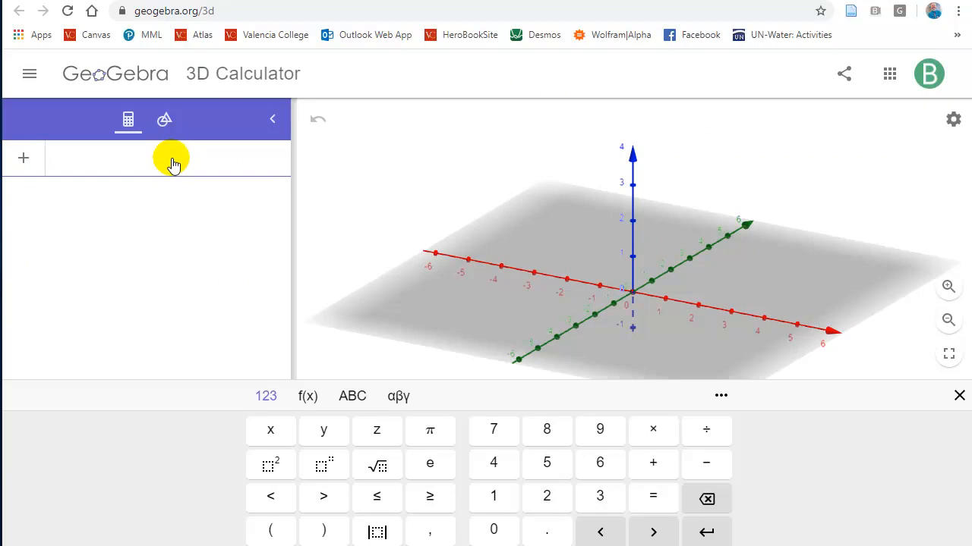
pyautogui.click(134, 160)
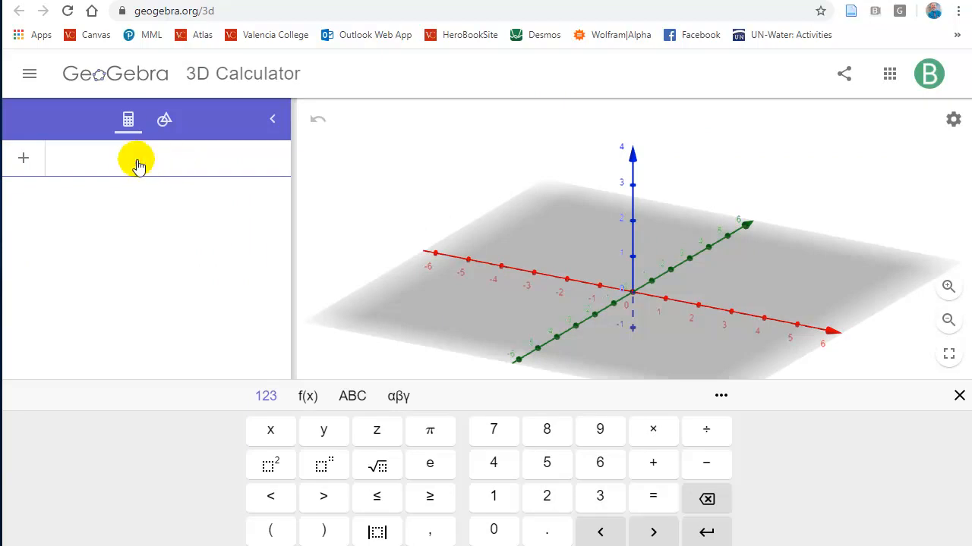
pyautogui.write('x + ')
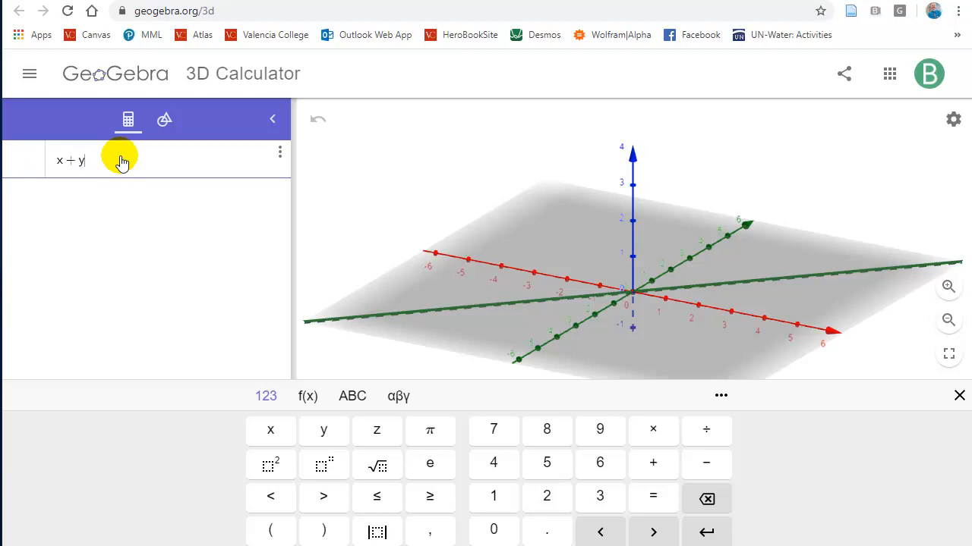
pyautogui.write('y + z ')
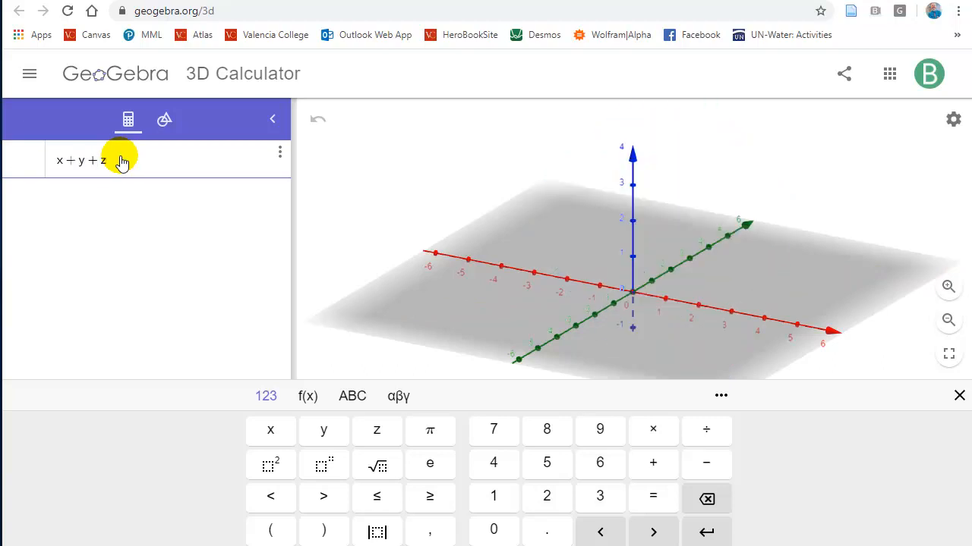
pyautogui.write('= 1')
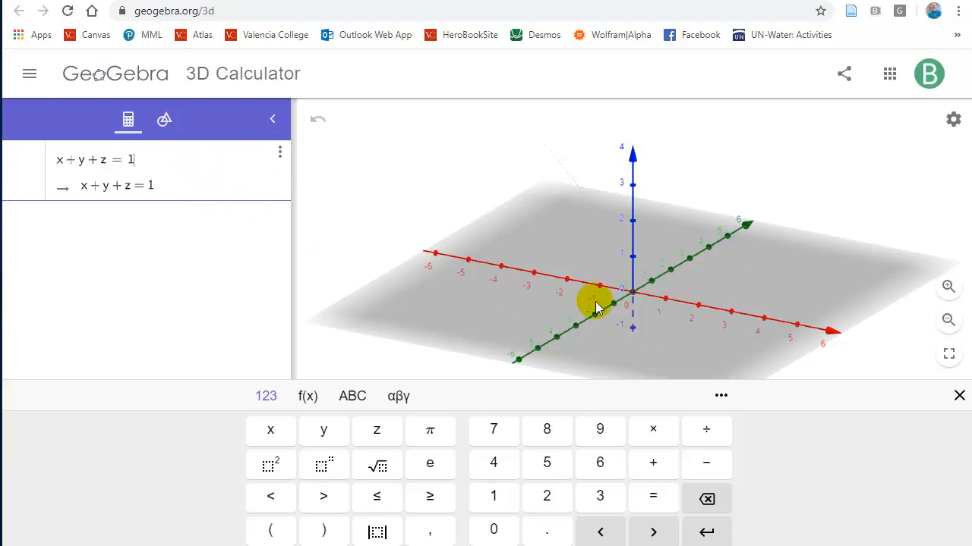
pyautogui.moveTo(752, 274); pyautogui.dragTo(744, 288)
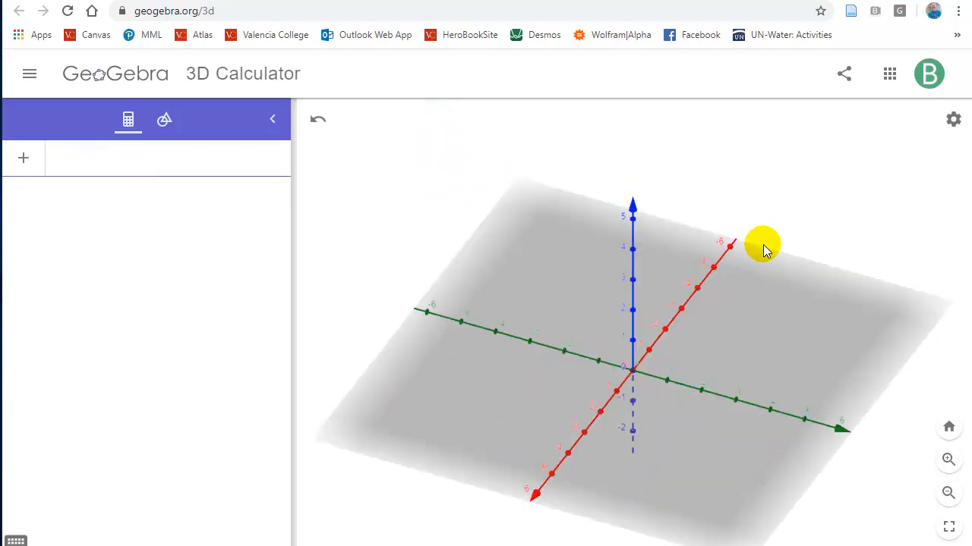
# Plot the surface z = x² + y in the 3D Calculator.
pyautogui.click(122, 159)
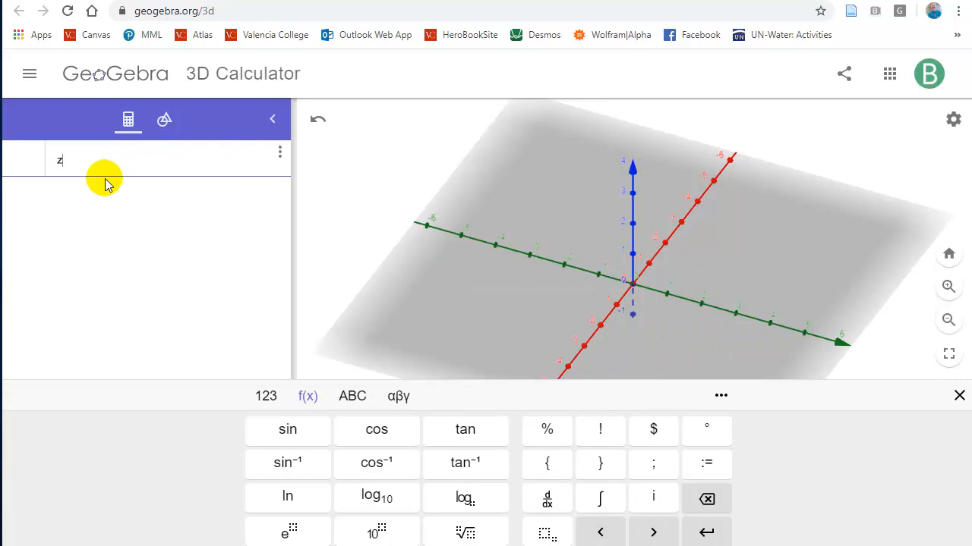
pyautogui.write('z=x')
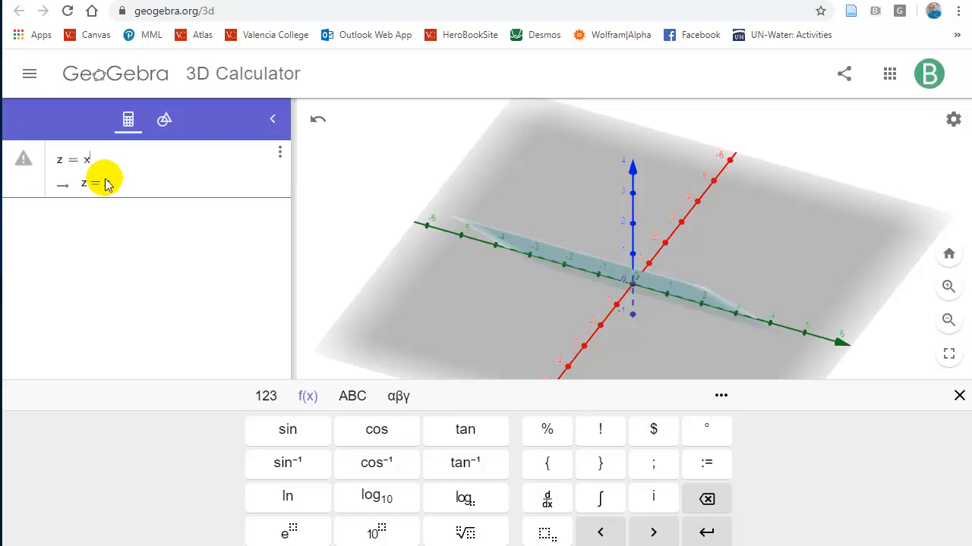
pyautogui.write('^2')
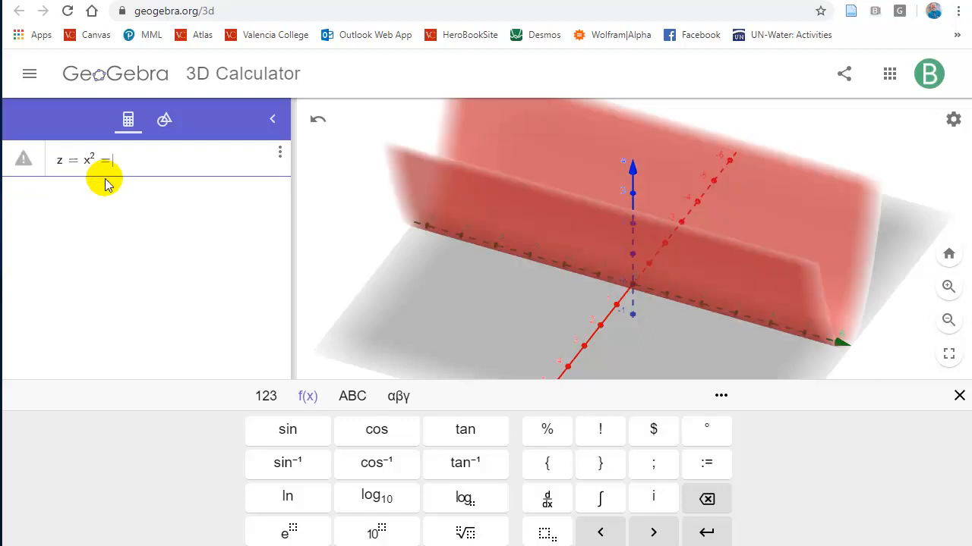
pyautogui.write('=y')
pyautogui.press('BackSpace')
pyautogui.press('BackSpace')
pyautogui.write('+ y')
pyautogui.press('Return')
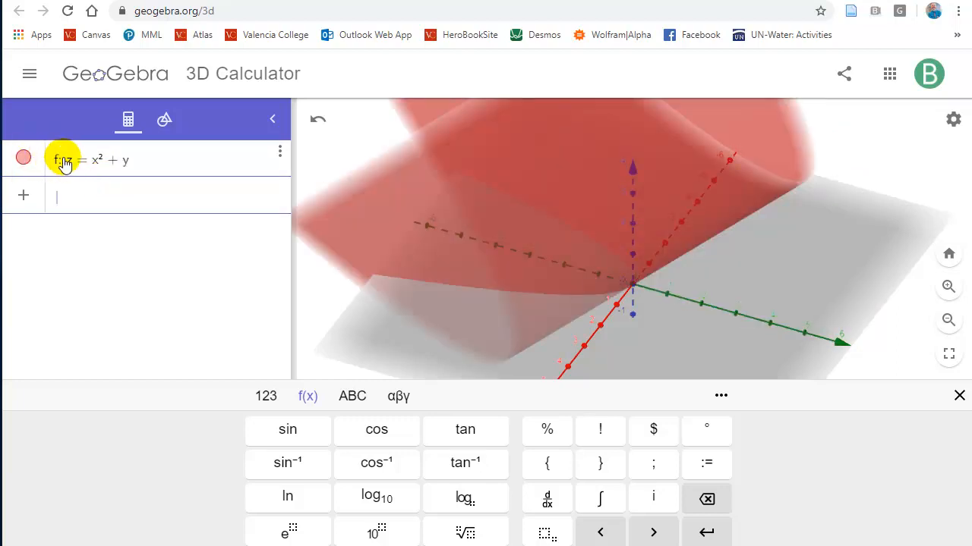
# Hide and show the surface z = x² + y again, and inspect it from another angle.
pyautogui.click(23, 157)
pyautogui.click(23, 158)
pyautogui.moveTo(718, 267); pyautogui.dragTo(634, 280)
# Start a new expression line and view the Greek and alphabetic layouts of the on-screen keyboard.
pyautogui.click(83, 195)
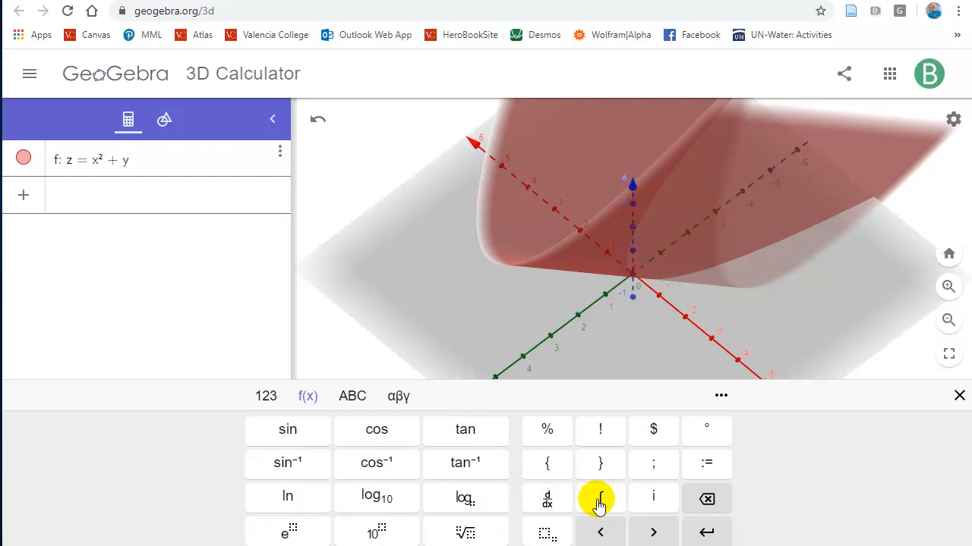
pyautogui.click(400, 396)
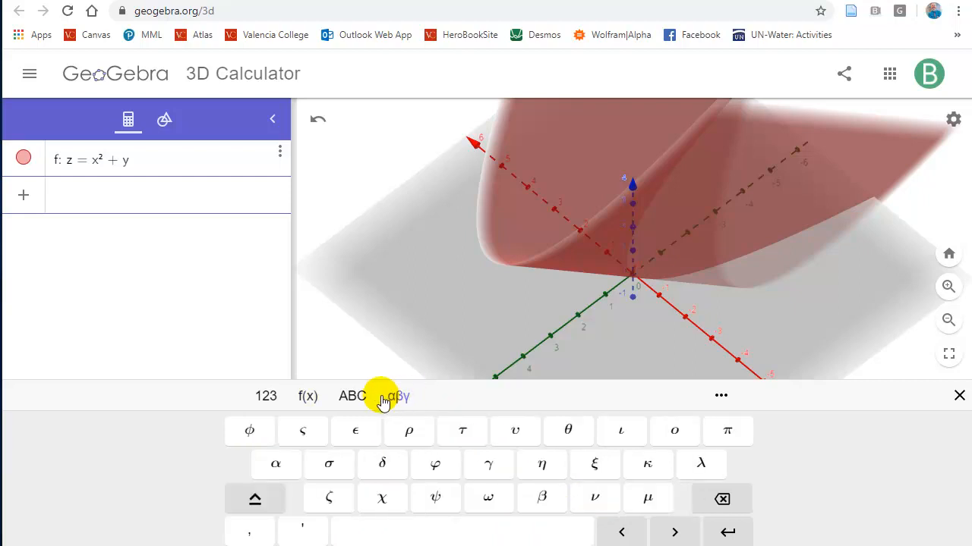
pyautogui.click(353, 396)
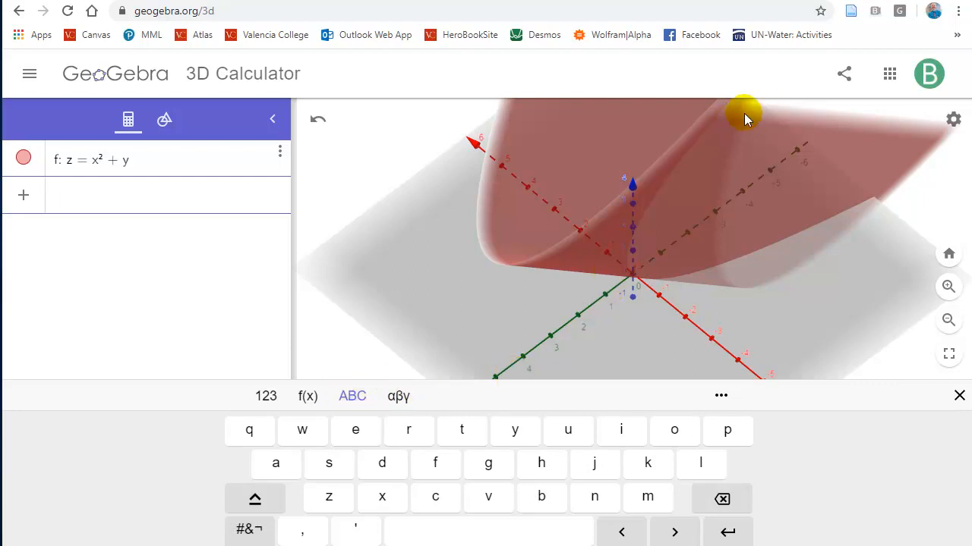
# Examine the sharing dialog without saving, the list of GeoGebra apps, the main menu and the construction tools.
pyautogui.click(844, 74)
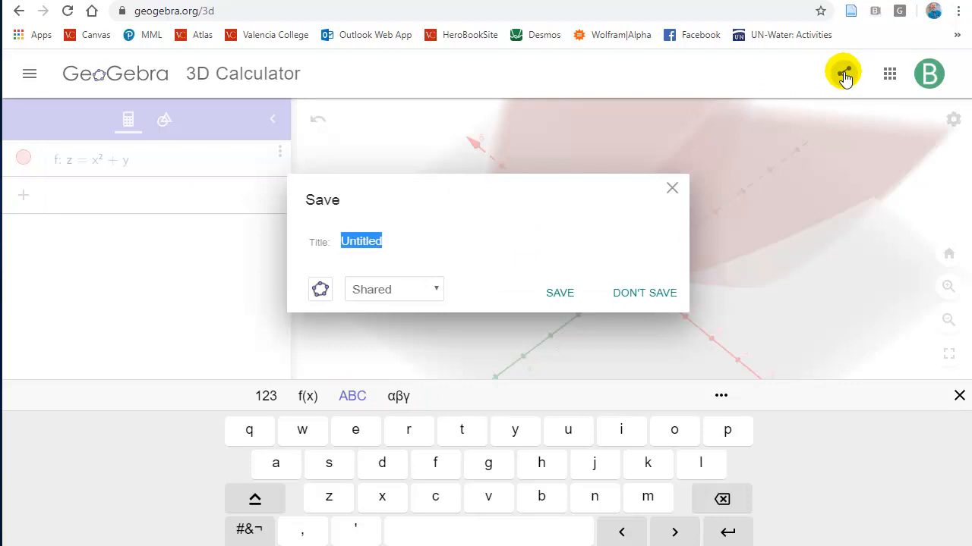
pyautogui.click(672, 188)
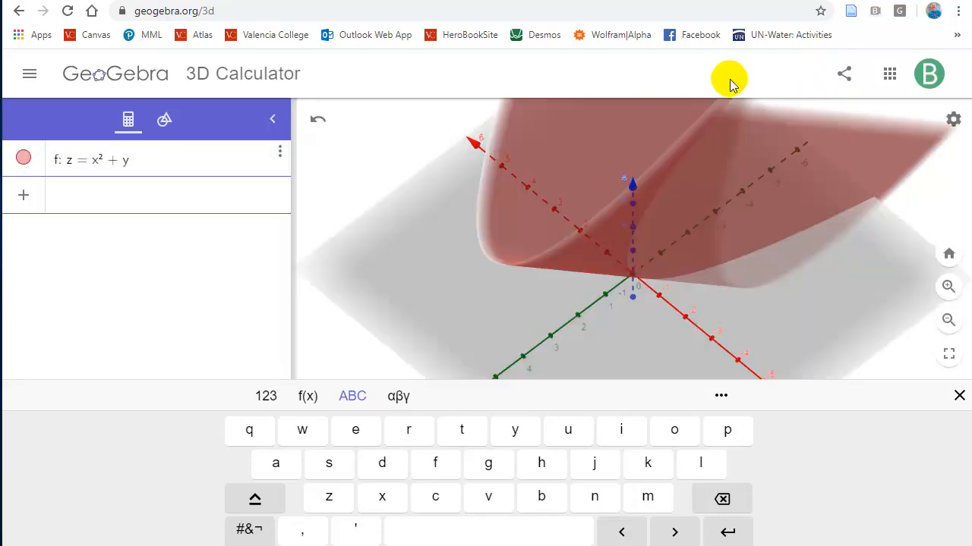
pyautogui.click(890, 74)
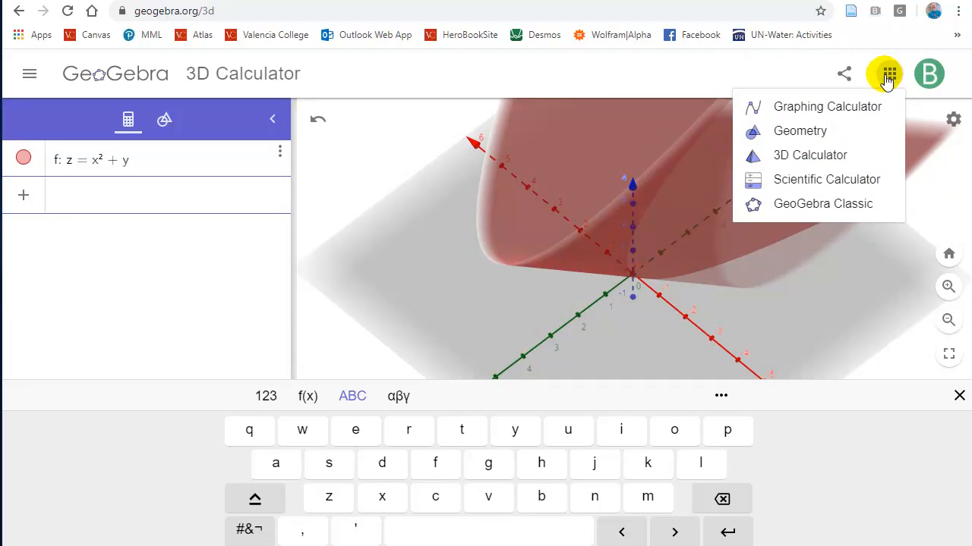
pyautogui.click(680, 74)
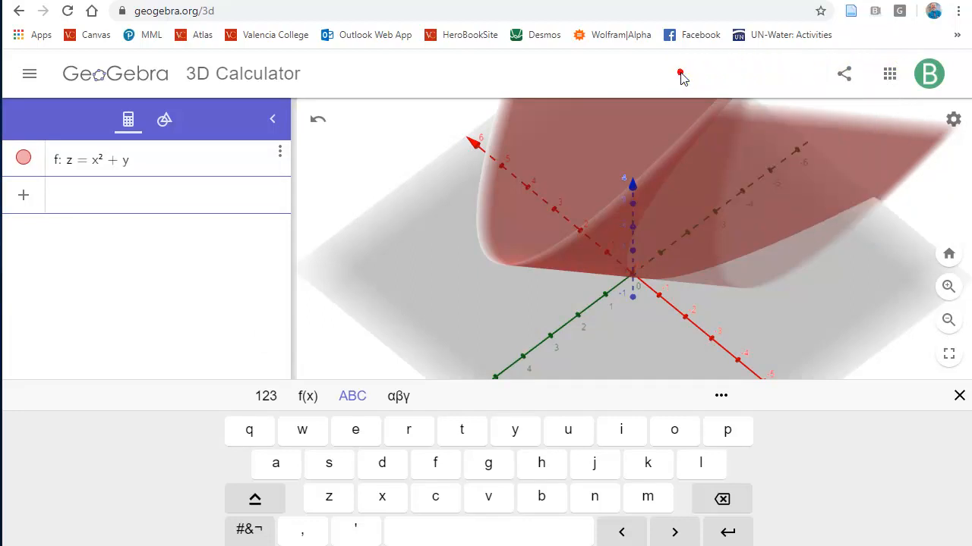
pyautogui.click(27, 77)
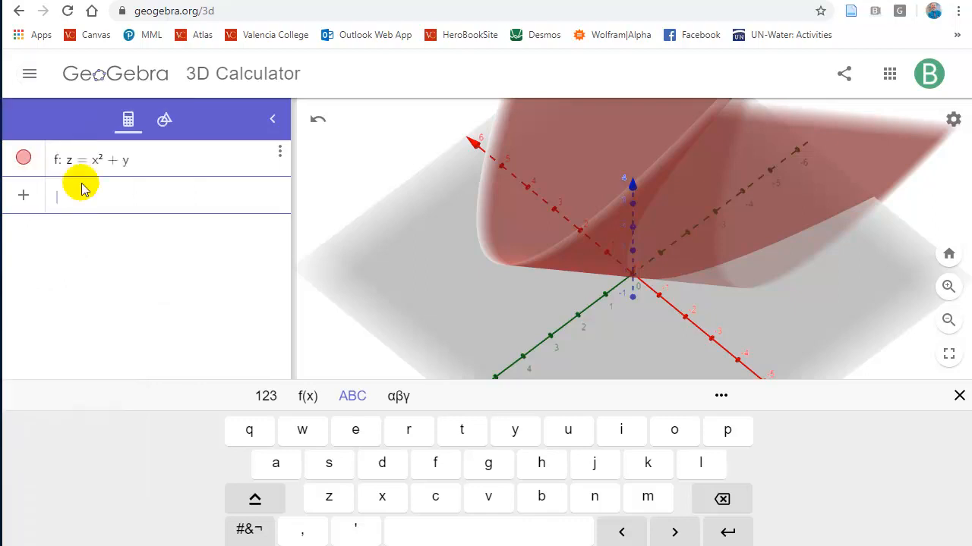
pyautogui.click(164, 124)
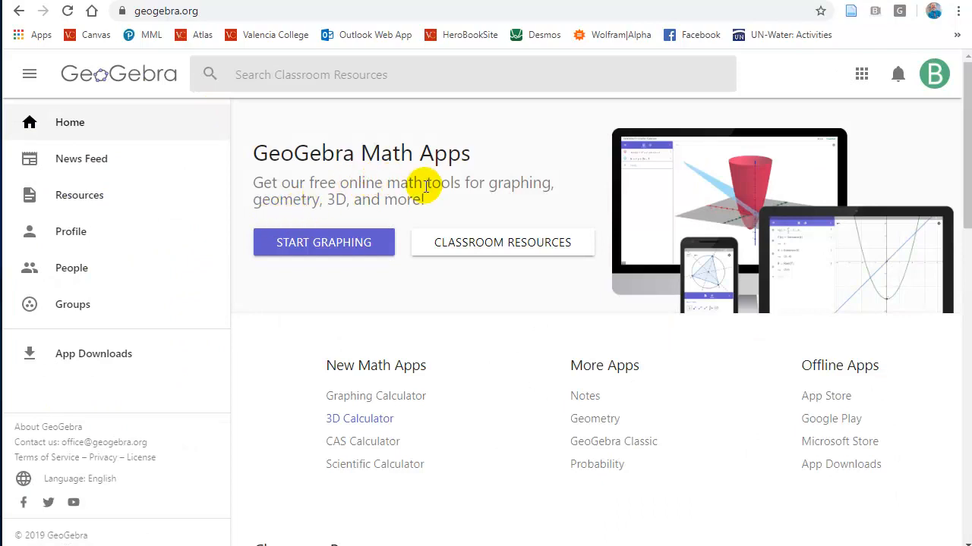
# Open the Classroom Resources and browse the math topics and activities from Functions down to Statistic.
pyautogui.click(490, 244)
pyautogui.scroll(-1, 482, 319)
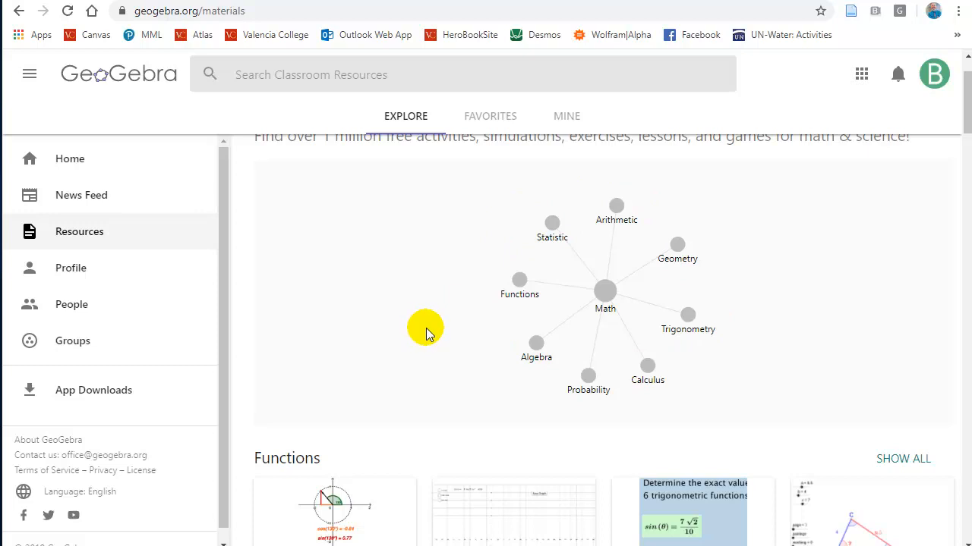
pyautogui.scroll(-2, 433, 297)
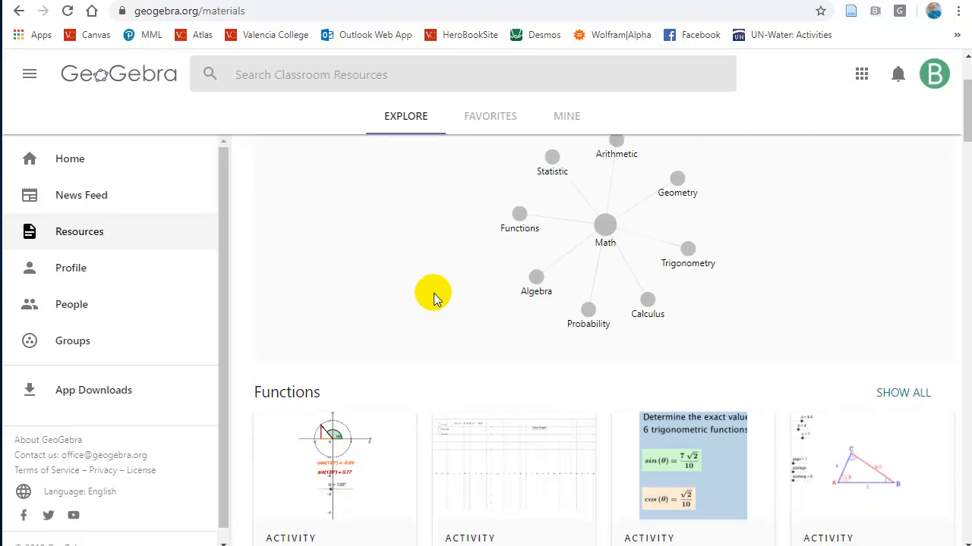
pyautogui.scroll(-10, 435, 298)
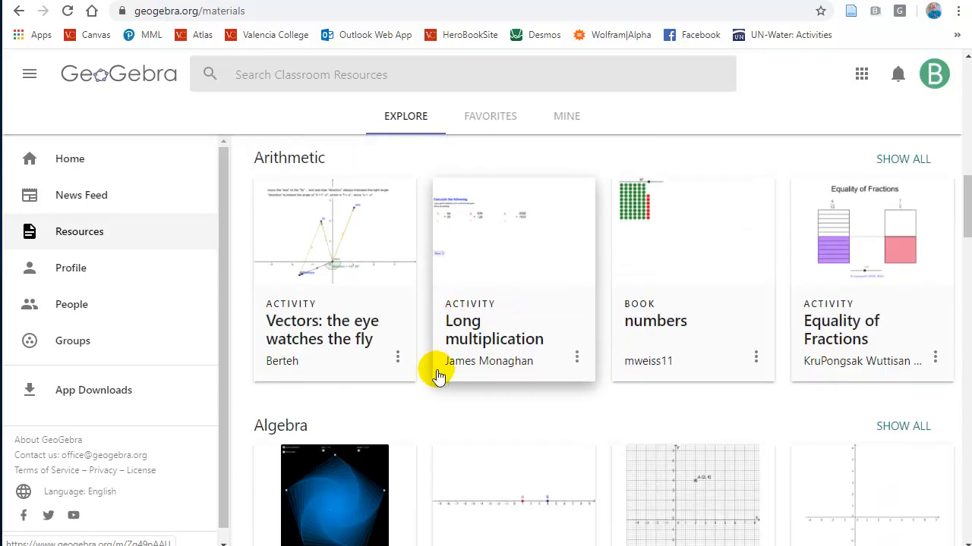
pyautogui.scroll(-2, 436, 368)
pyautogui.scroll(-5, 436, 378)
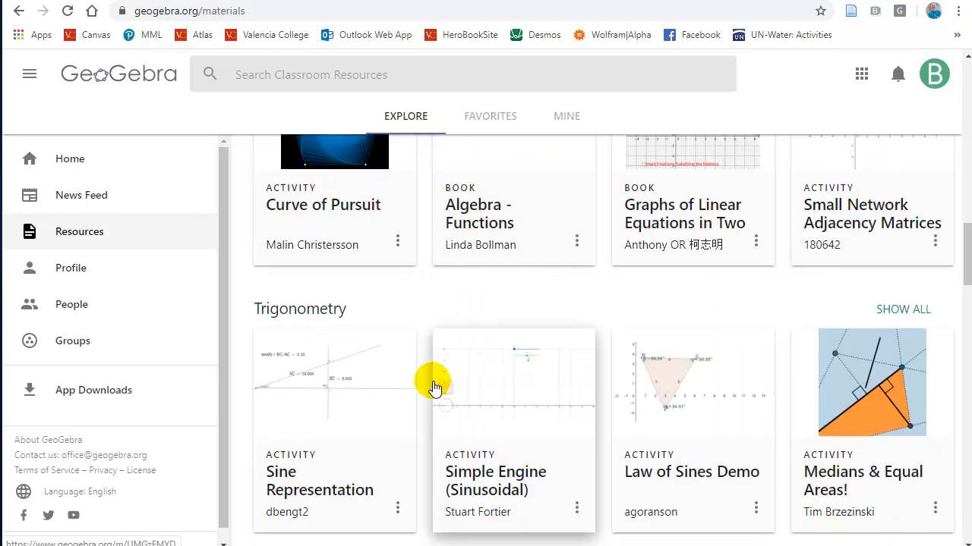
pyautogui.scroll(-3, 434, 386)
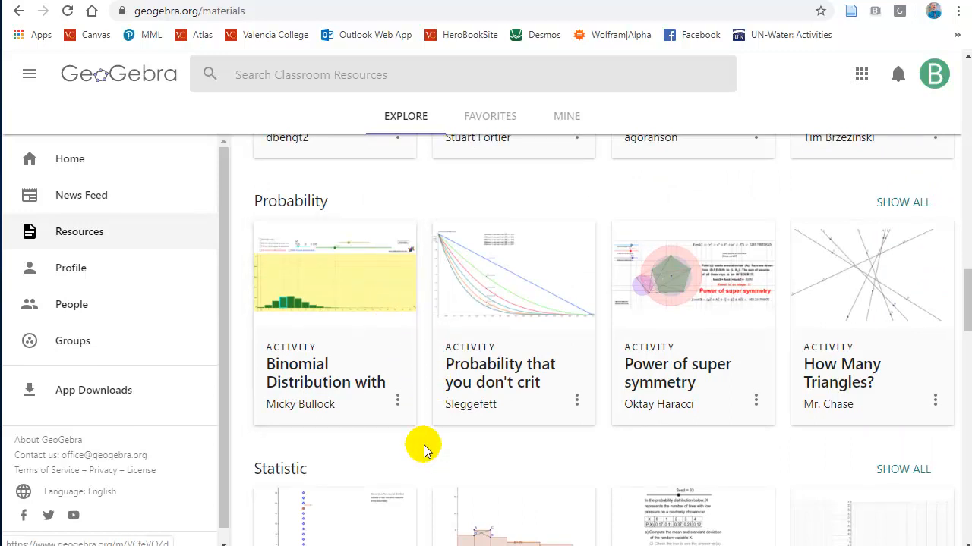
pyautogui.scroll(-2, 420, 448)
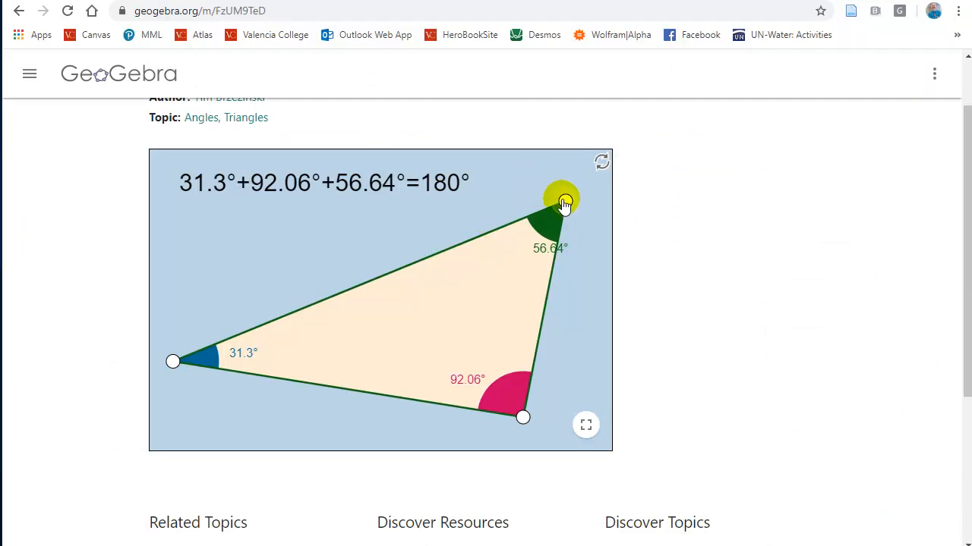
# Move all three vertices of the triangle in the angle-sum activity to reshape it.
pyautogui.moveTo(564, 202); pyautogui.dragTo(371, 217)
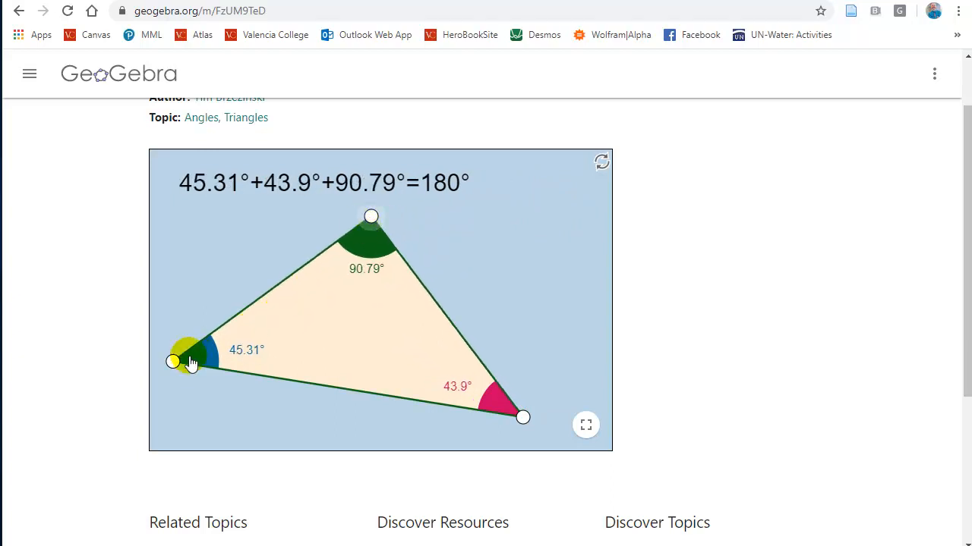
pyautogui.moveTo(173, 361); pyautogui.dragTo(213, 405)
pyautogui.moveTo(523, 418); pyautogui.dragTo(567, 313)
pyautogui.moveTo(371, 217); pyautogui.dragTo(312, 229)
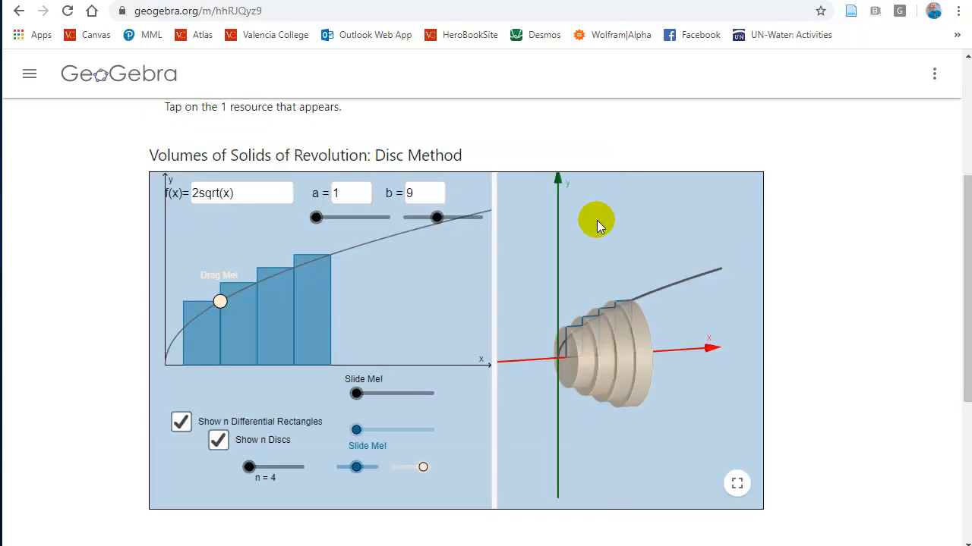
# Set the lower limit a of the 2sqrt(x) region to 0 in the Disc Method activity.
pyautogui.click(252, 196)
pyautogui.moveTo(319, 219)
pyautogui.mouseDown()
pyautogui.moveTo(347, 226)
pyautogui.moveTo(316, 218)
pyautogui.moveTo(307, 232)
pyautogui.mouseUp()
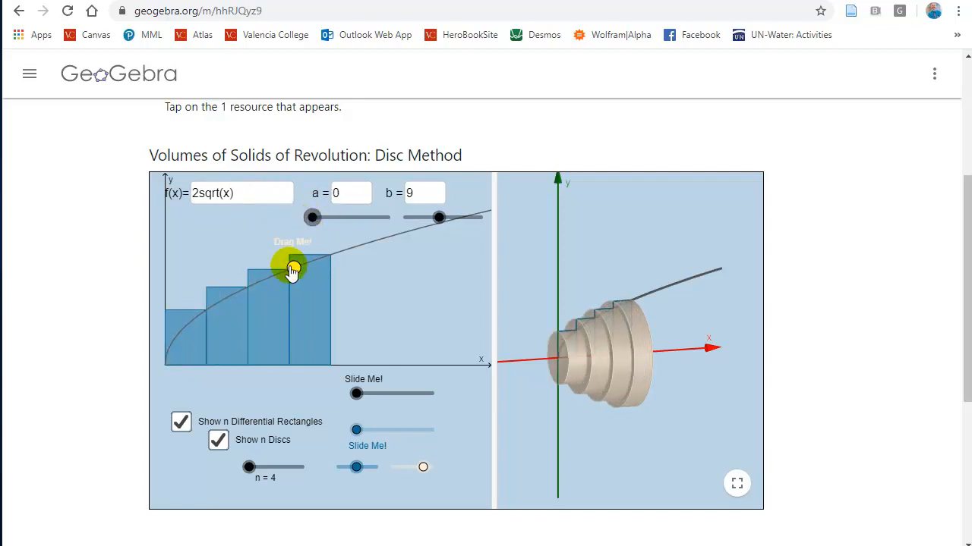
# Toggle the differential rectangles and discs off and back on, and advance the slider that revolves the rectangles around the x-axis.
pyautogui.click(180, 422)
pyautogui.click(181, 423)
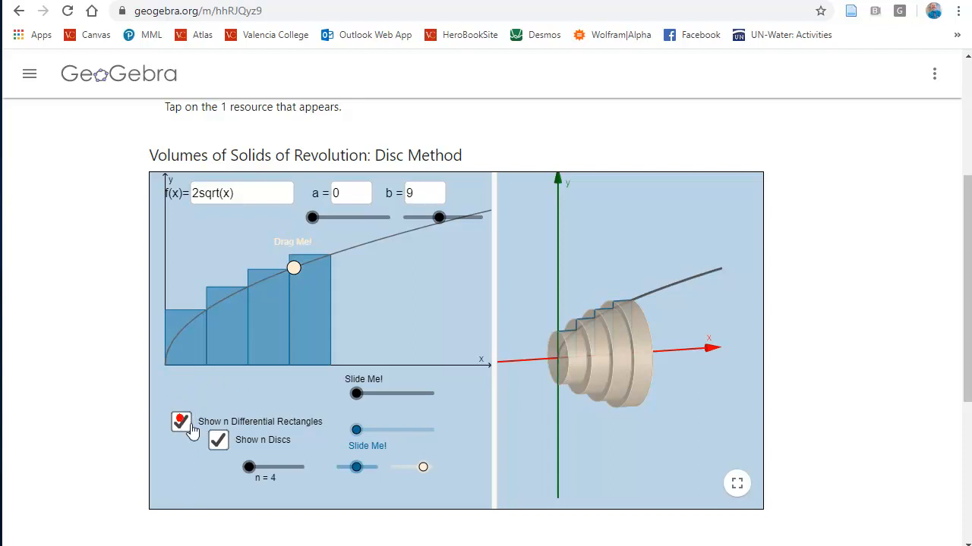
pyautogui.click(218, 439)
pyautogui.click(217, 441)
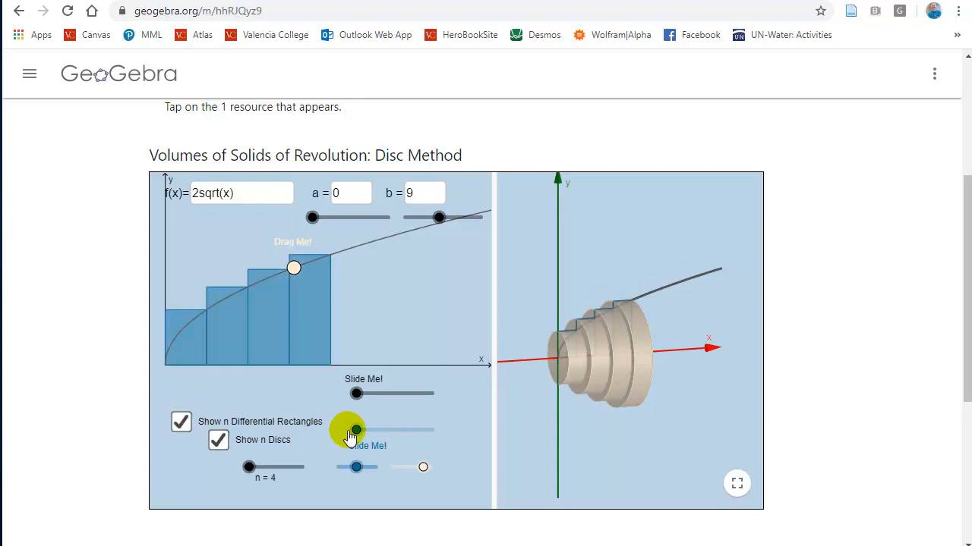
pyautogui.moveTo(355, 430); pyautogui.dragTo(427, 432)
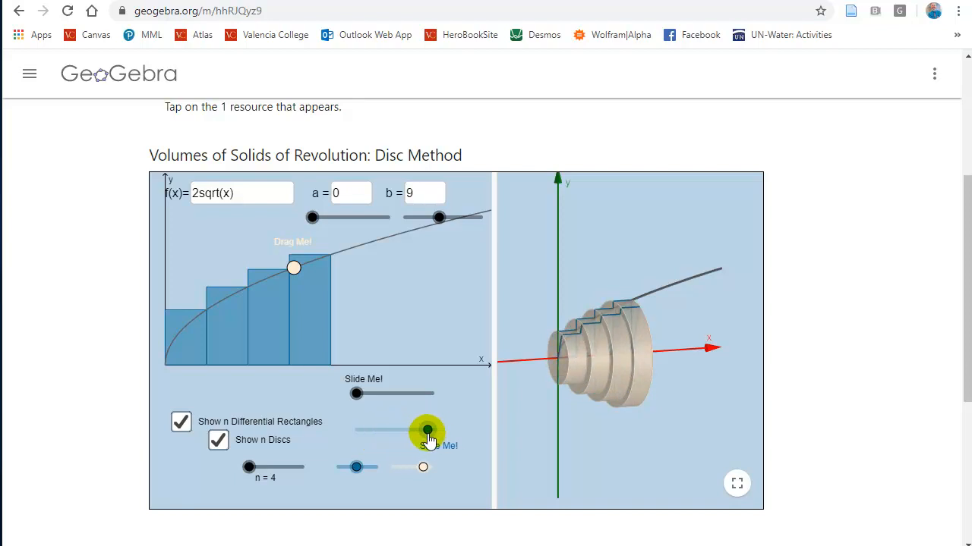
pyautogui.moveTo(249, 467)
pyautogui.mouseDown()
pyautogui.moveTo(259, 472)
pyautogui.moveTo(251, 468)
pyautogui.mouseUp()
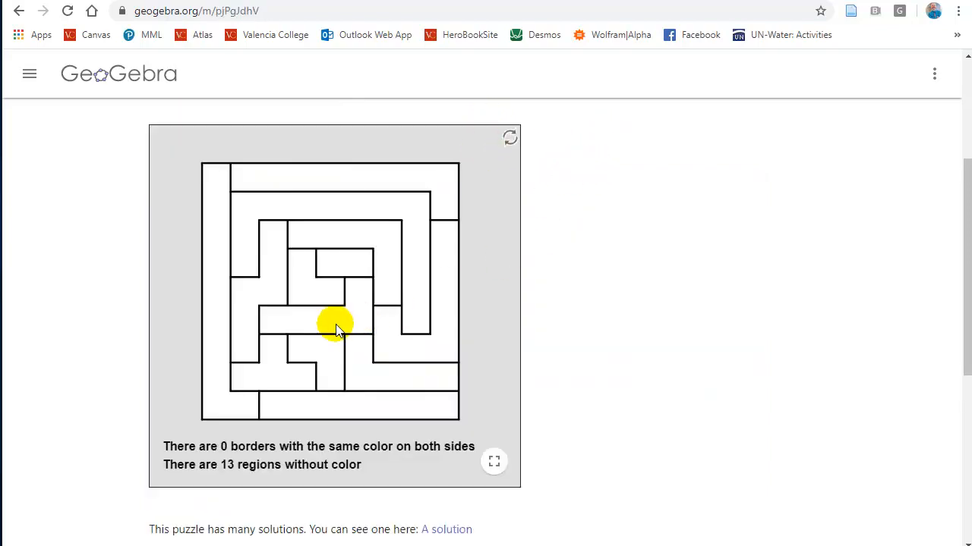
# In the map-coloring puzzle, color the small region at lower center blue and the adjacent L-shaped region to its right green.
pyautogui.click(330, 363)
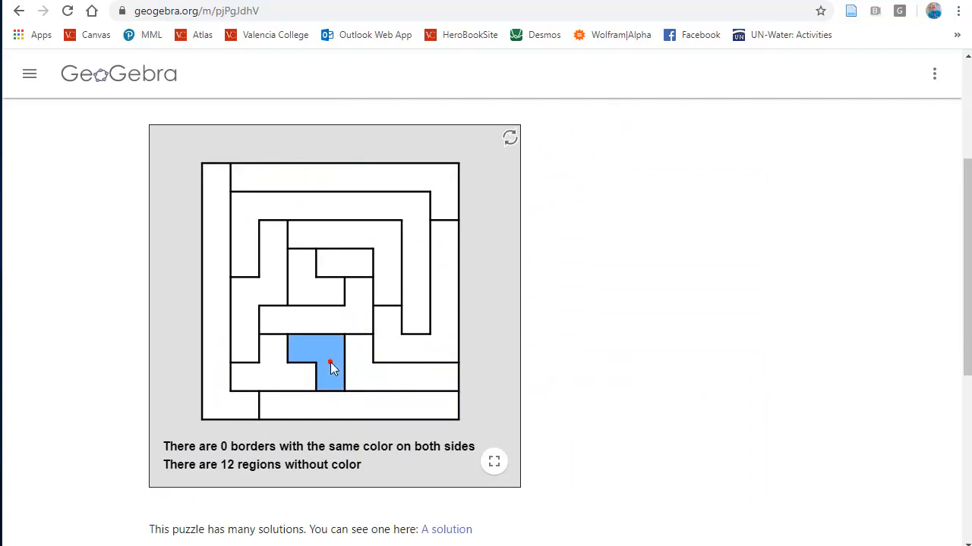
pyautogui.click(369, 366)
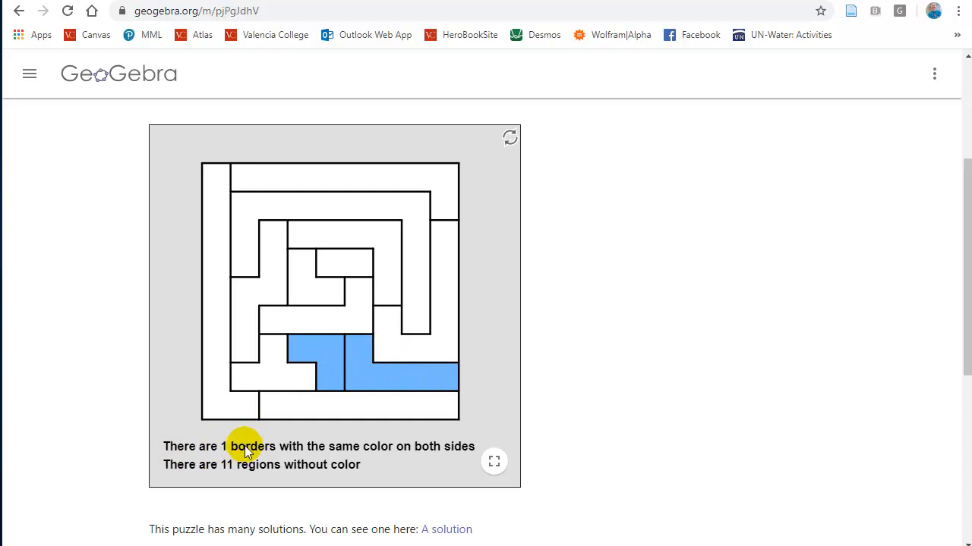
pyautogui.click(390, 375)
pyautogui.click(390, 375)
pyautogui.click(390, 374)
pyautogui.click(390, 375)
pyautogui.click(390, 375)
pyautogui.click(391, 376)
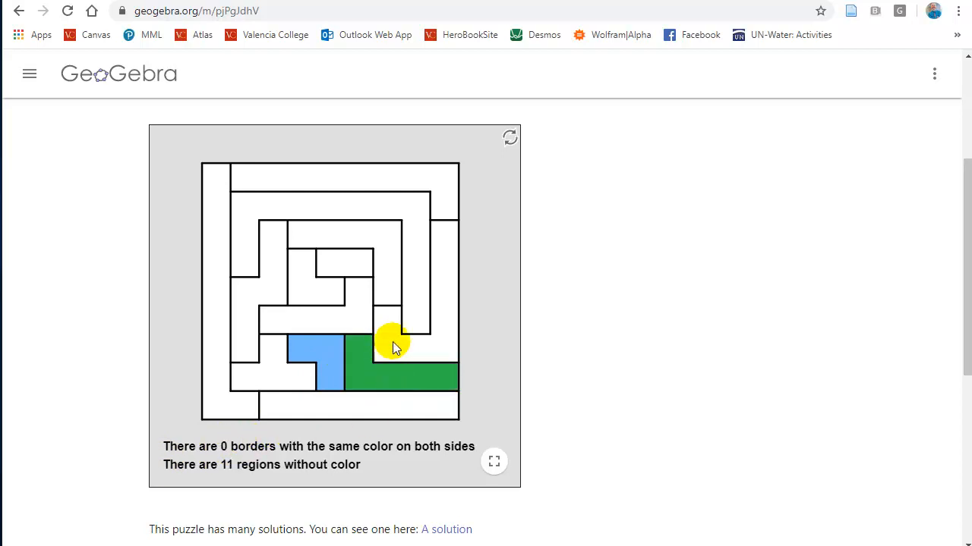
# Color the region running down the puzzle's right edge above the green L blue, and the long hook-shaped region it wraps around green.
pyautogui.click(399, 342)
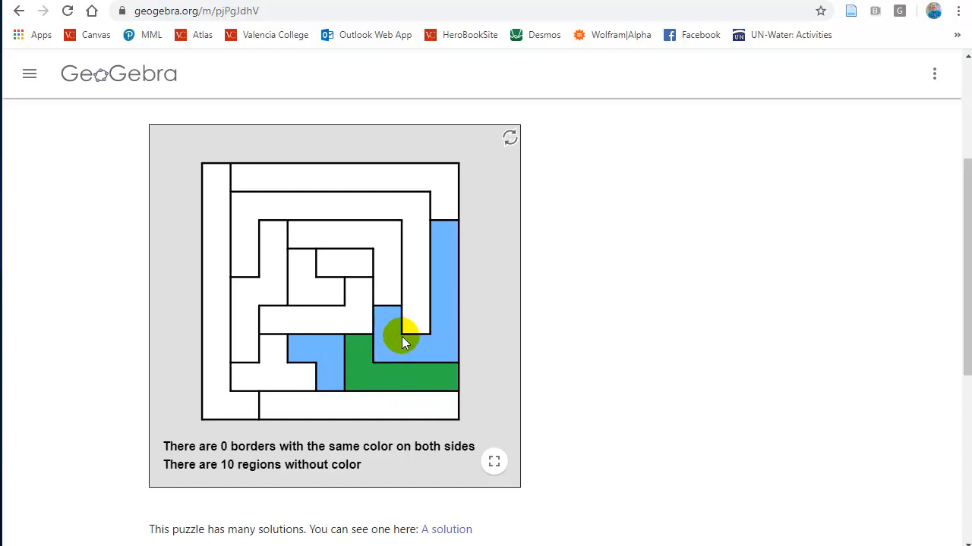
pyautogui.click(427, 311)
pyautogui.click(426, 311)
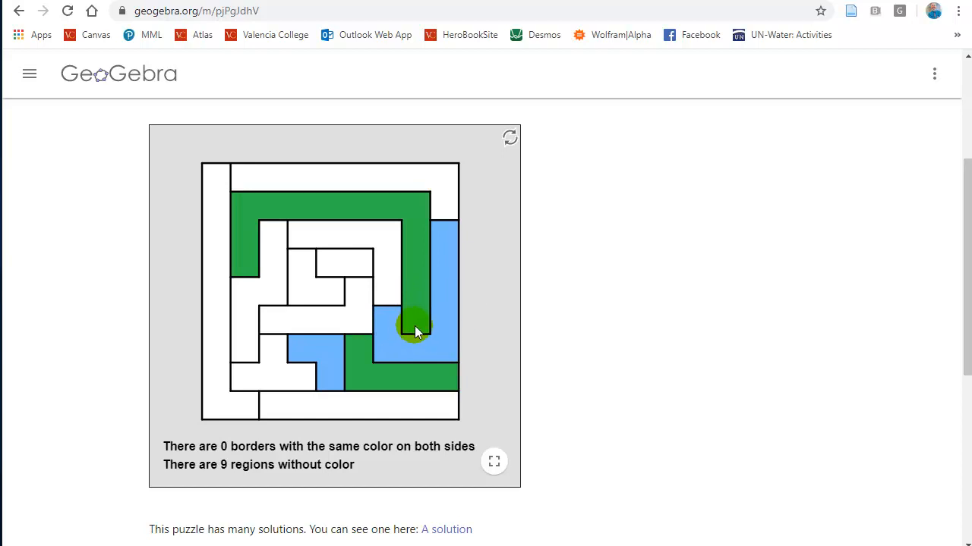
# Color the inner hook-shaped region nested inside the long green one red.
pyautogui.click(388, 278)
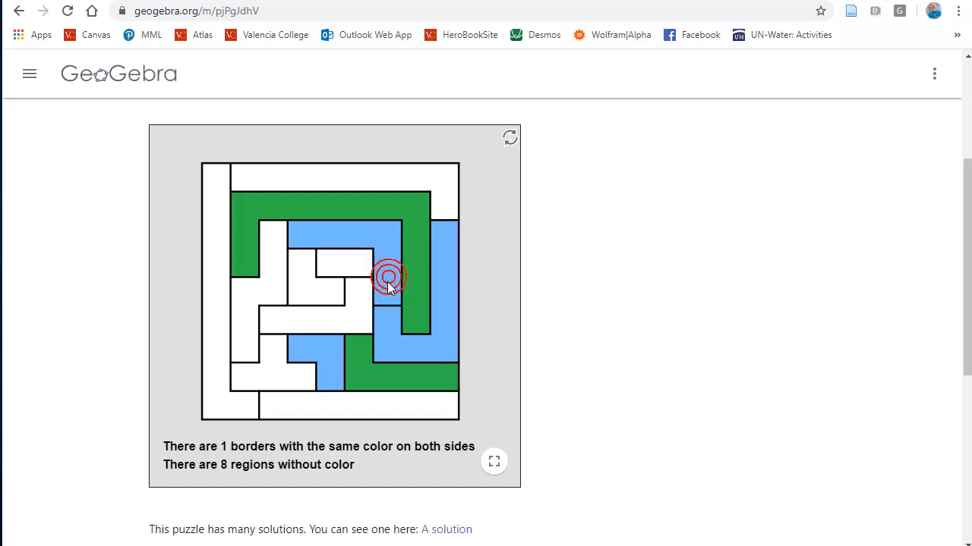
pyautogui.click(384, 284)
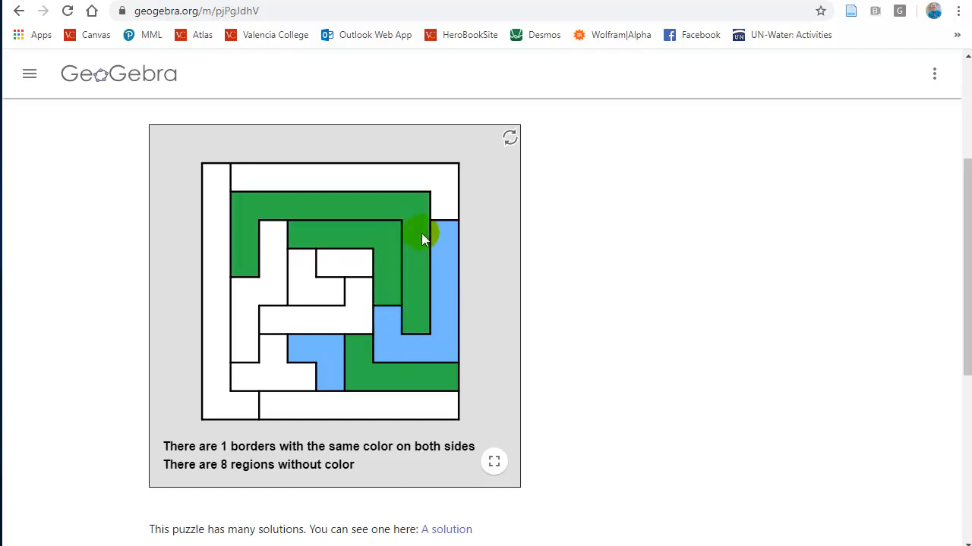
pyautogui.click(389, 261)
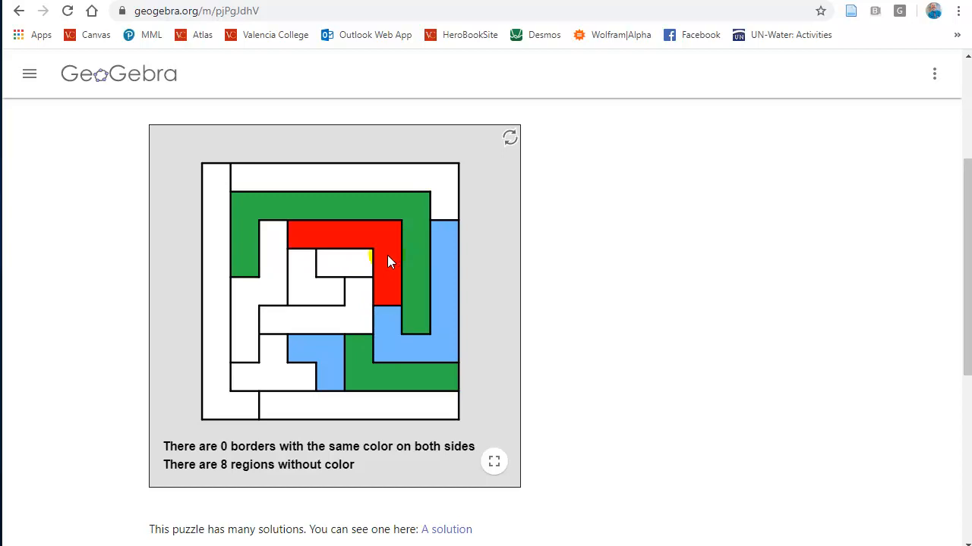